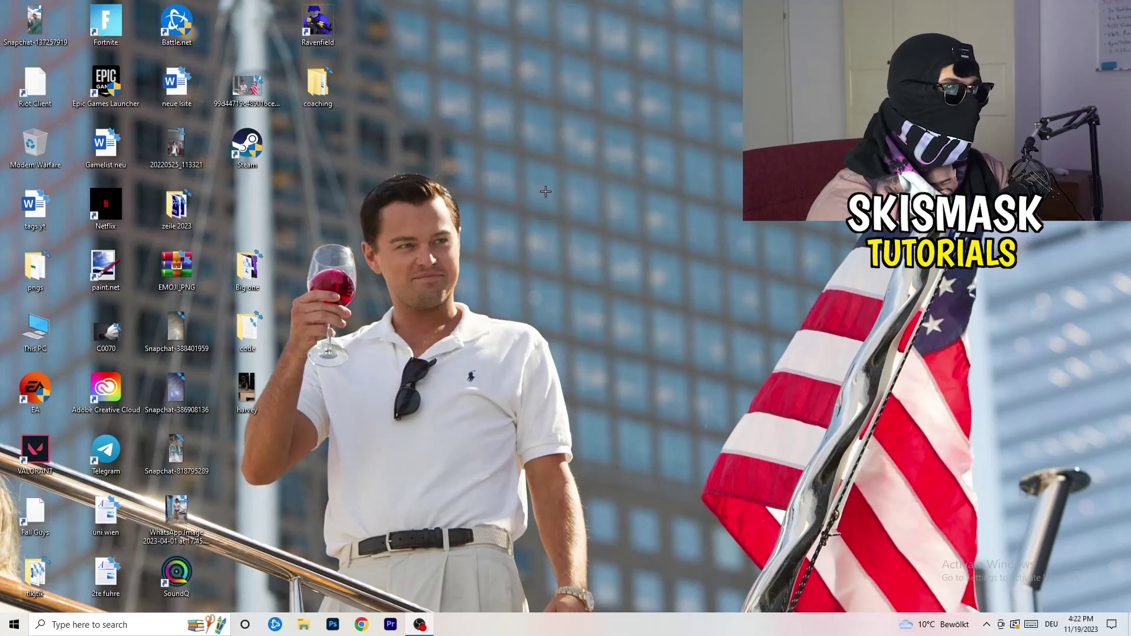
Open Task Manager full-screen and view the Ethernet adapter's live performance
drag(568, 633, 565, 601)
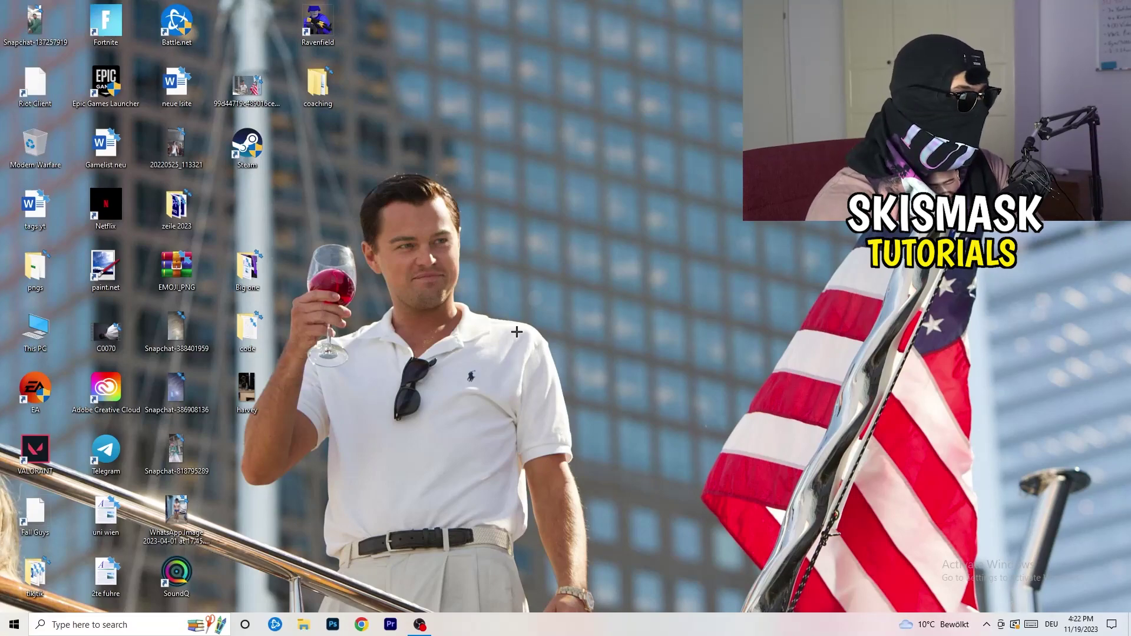
right_click(547, 633)
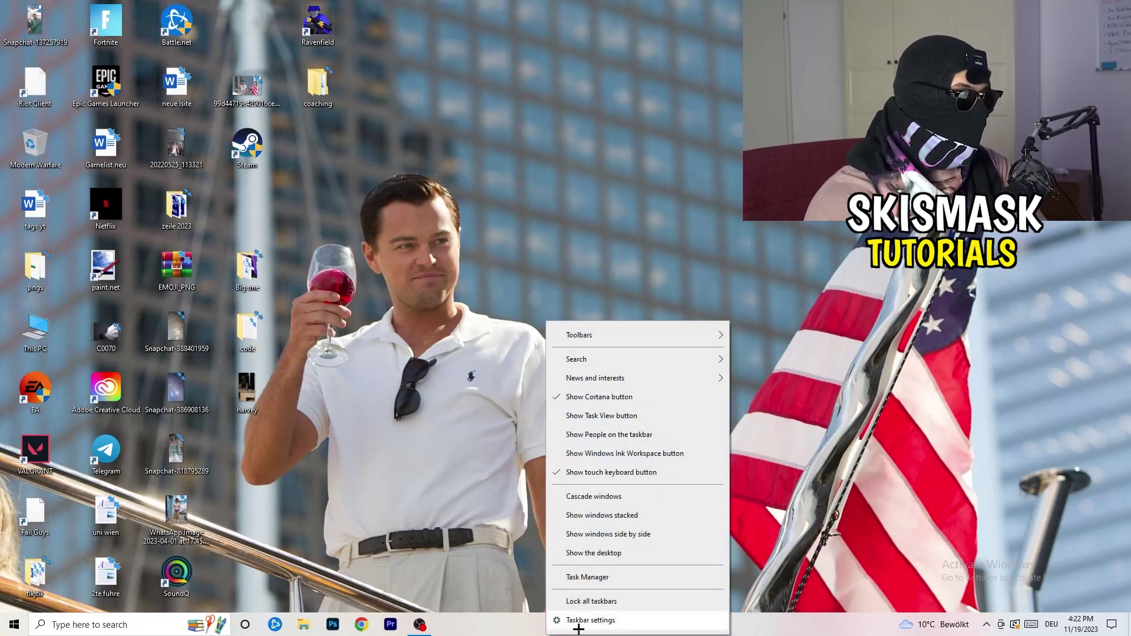
key(Escape)
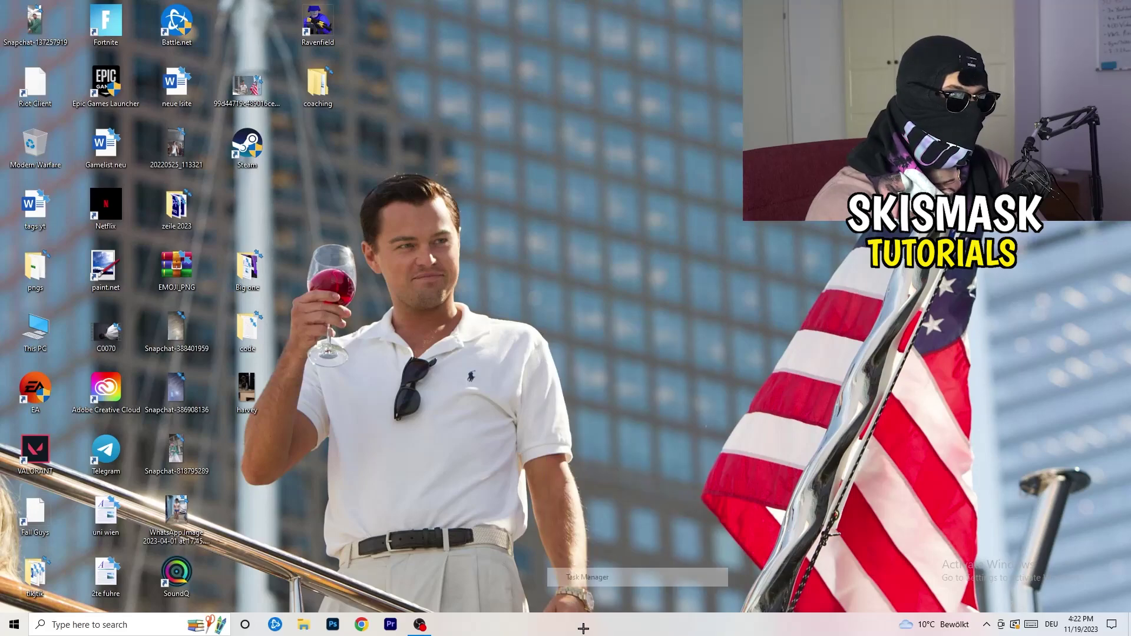
scroll(496, 222, down, 3)
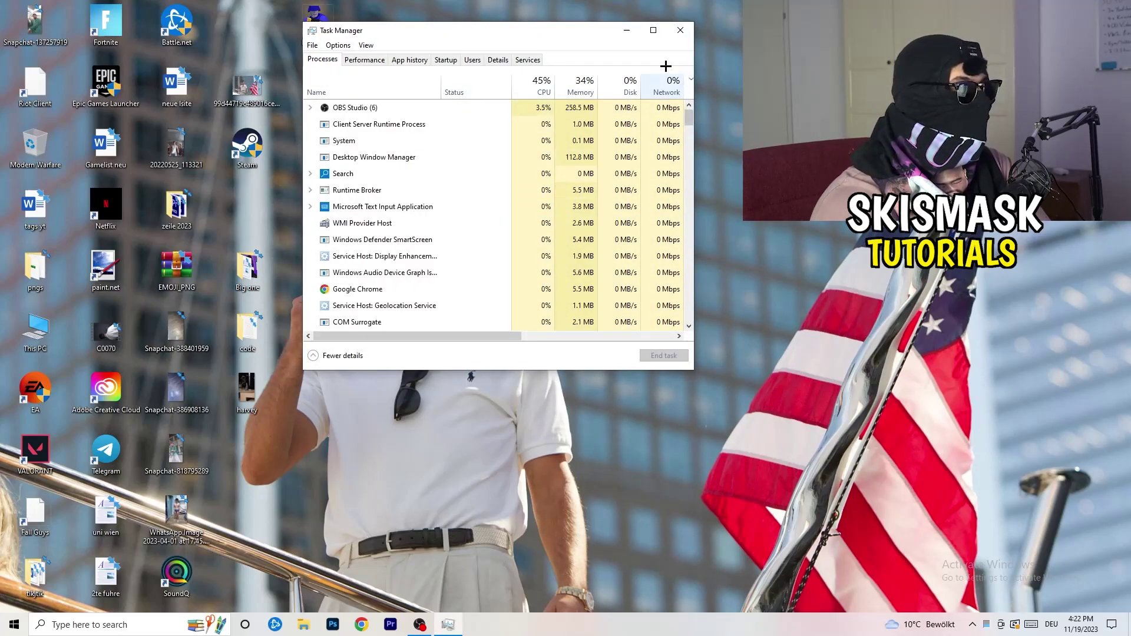
double_click(654, 38)
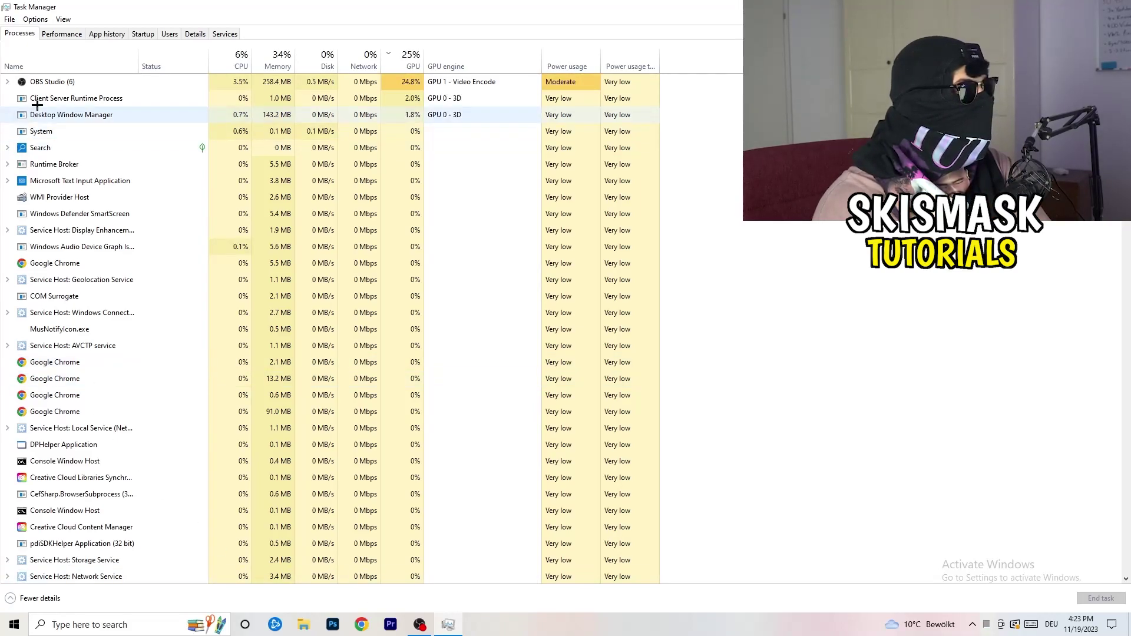
click(62, 33)
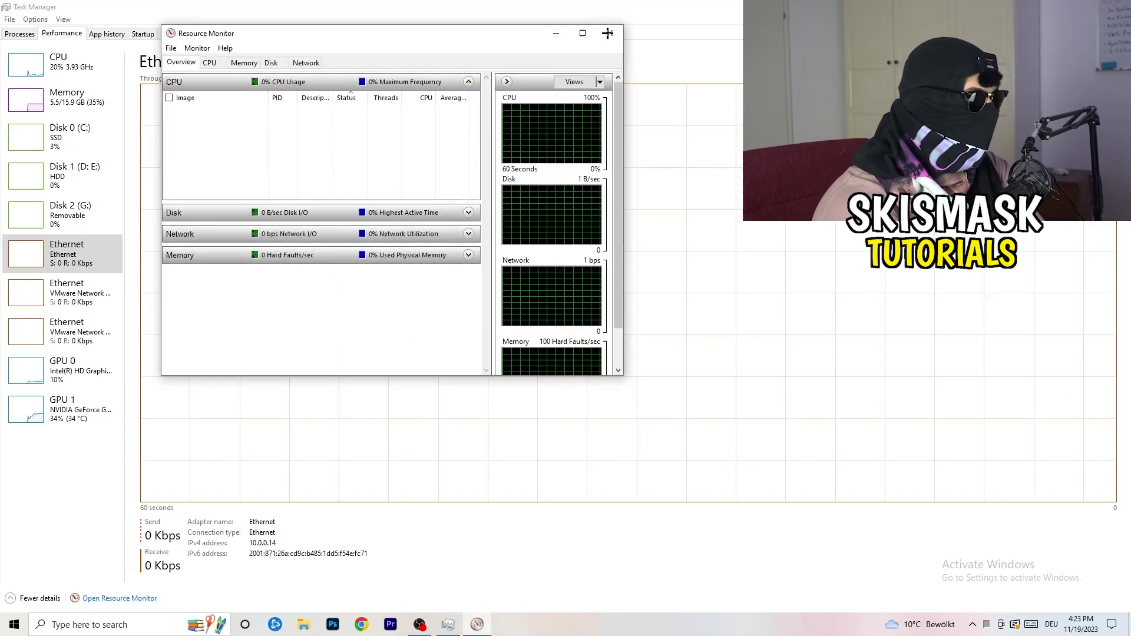
Maximize Resource Monitor, inspect conhost.exe and network activity, then close it
click(583, 32)
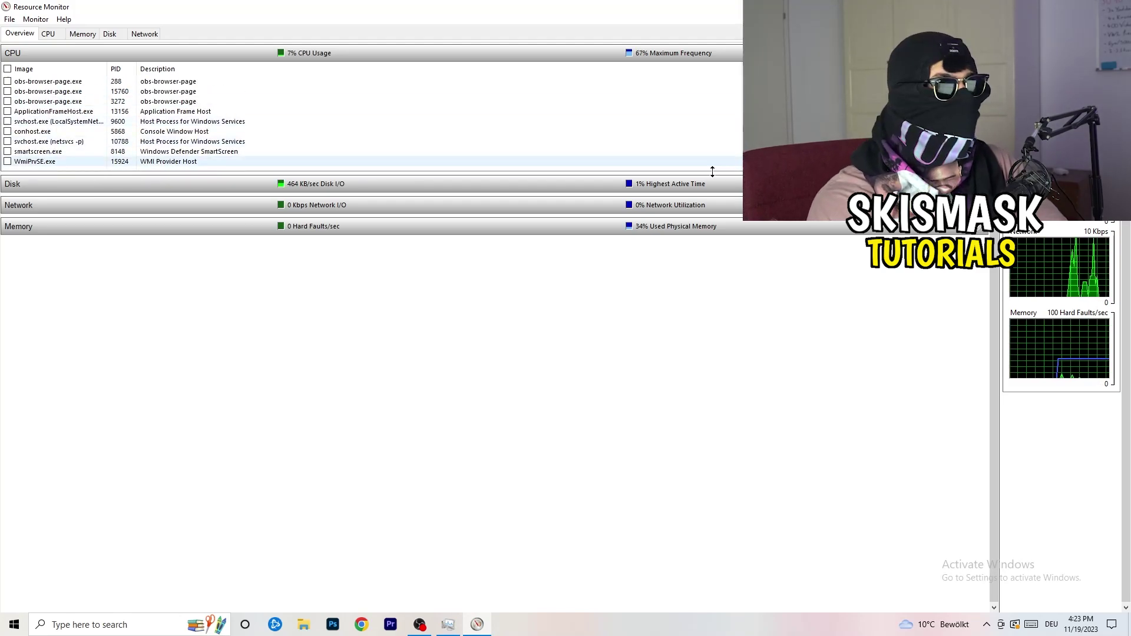
right_click(677, 130)
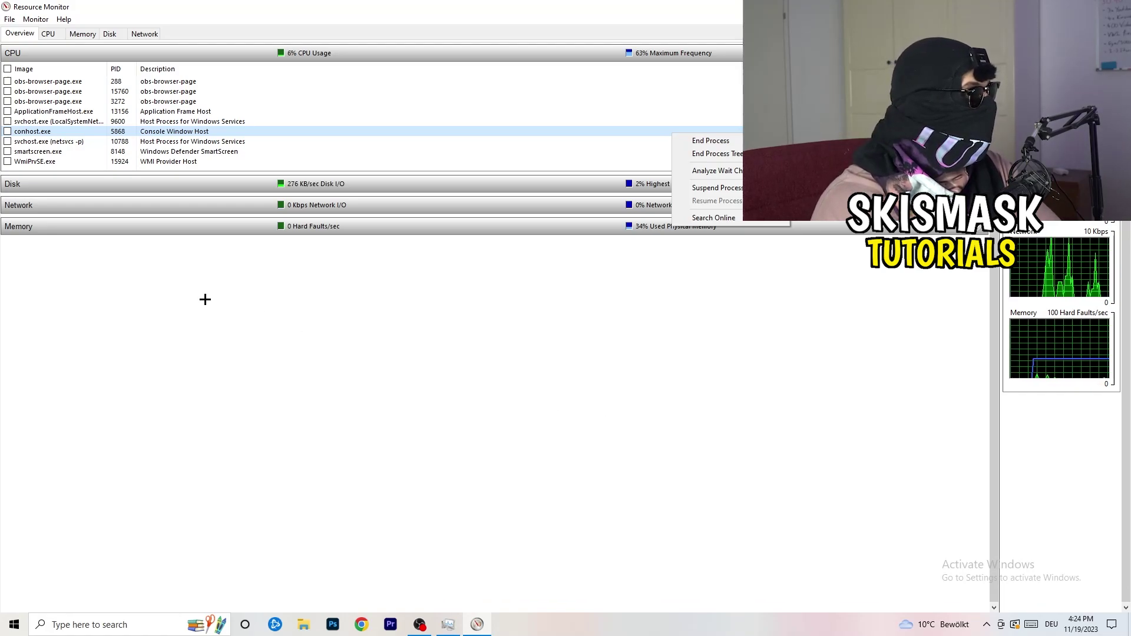
click(153, 37)
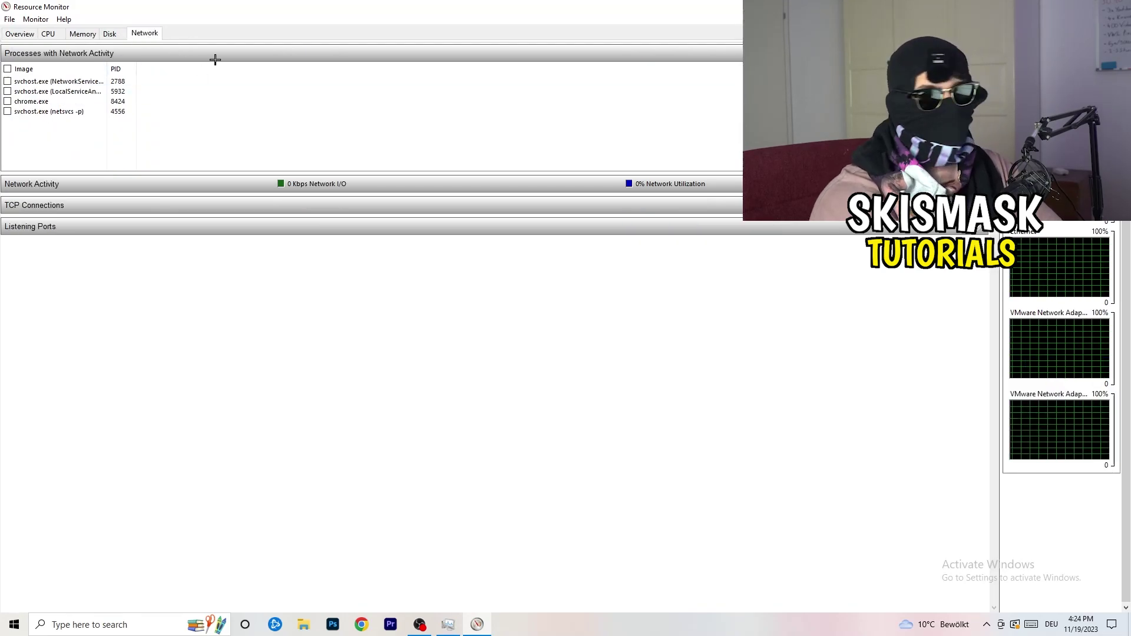
click(20, 35)
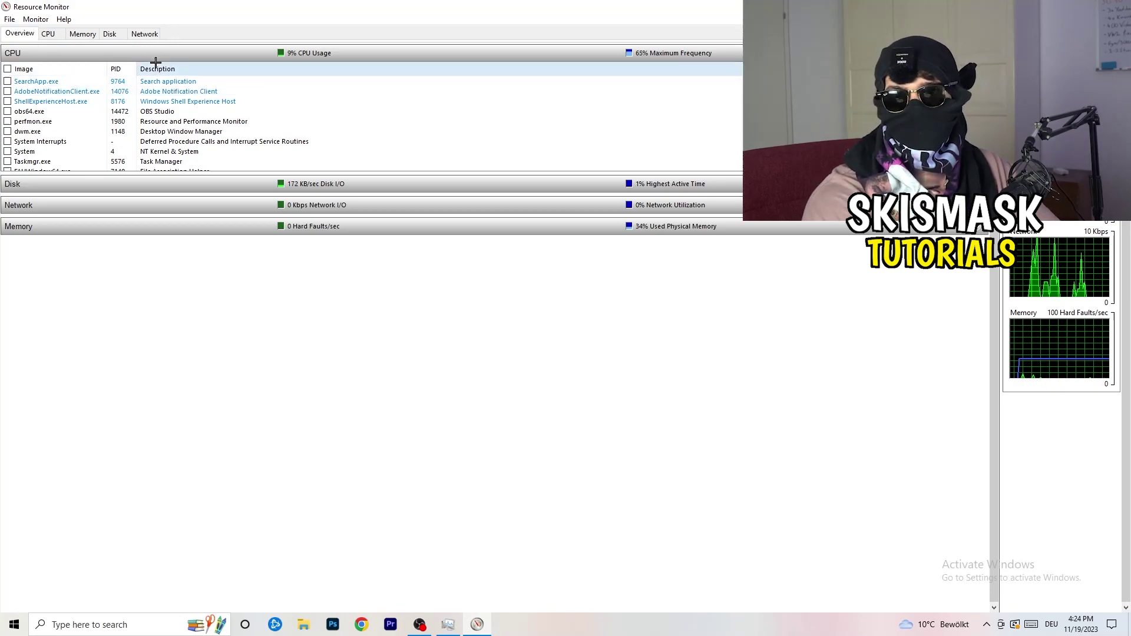
click(144, 34)
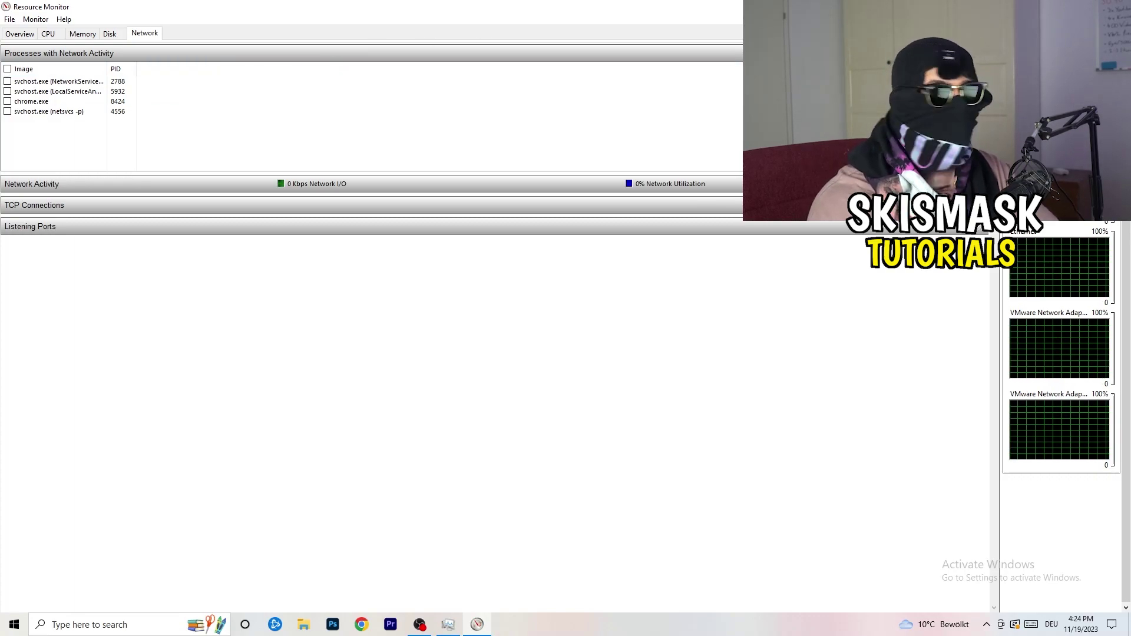
key(alt+F4)
key(alt+F4)
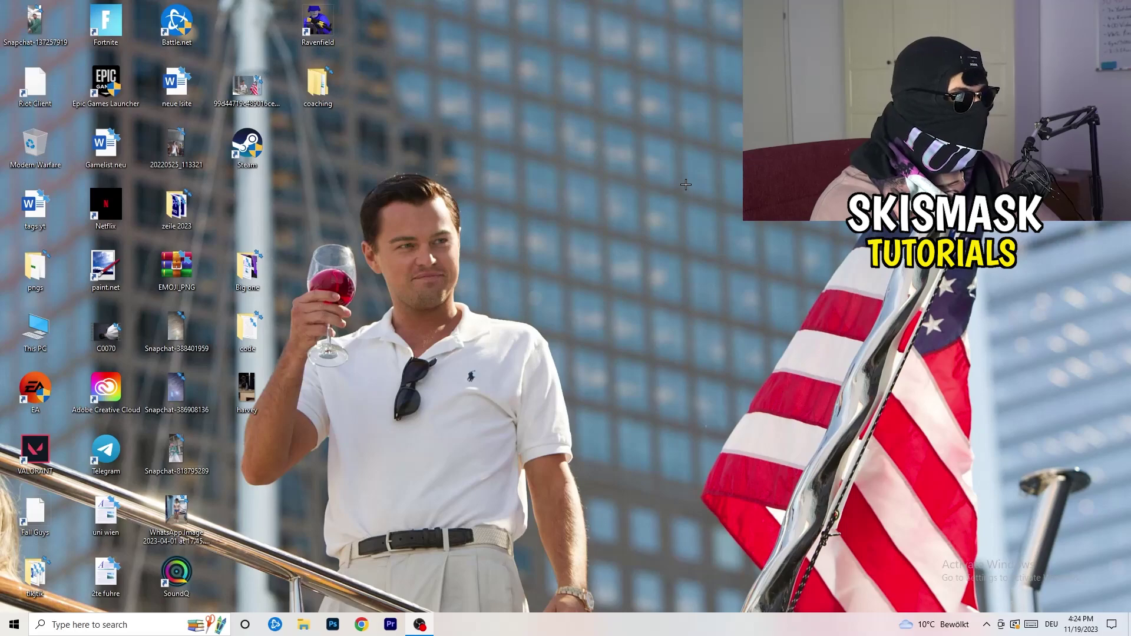
Go to Network & Internet status from the Start menu's Settings
click(14, 624)
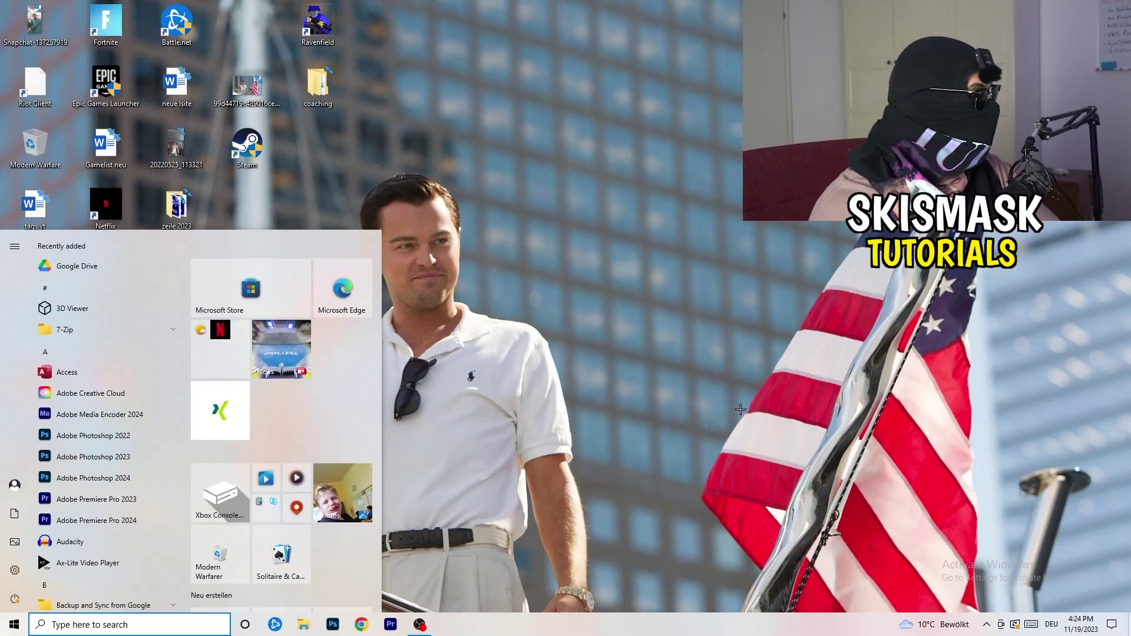
click(15, 570)
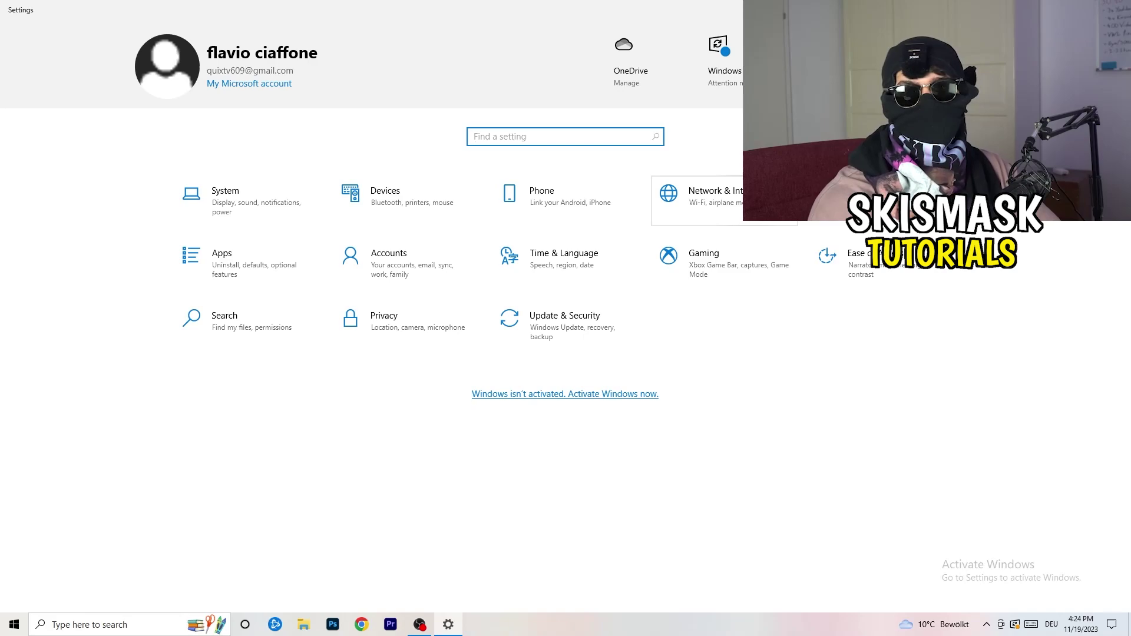
click(698, 196)
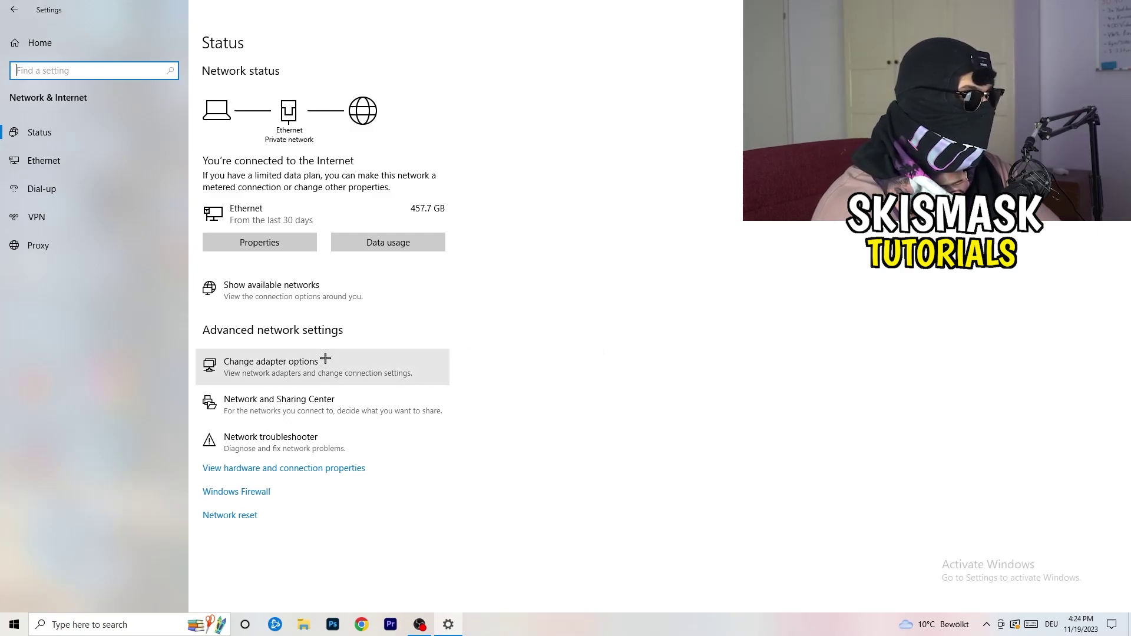
click(294, 448)
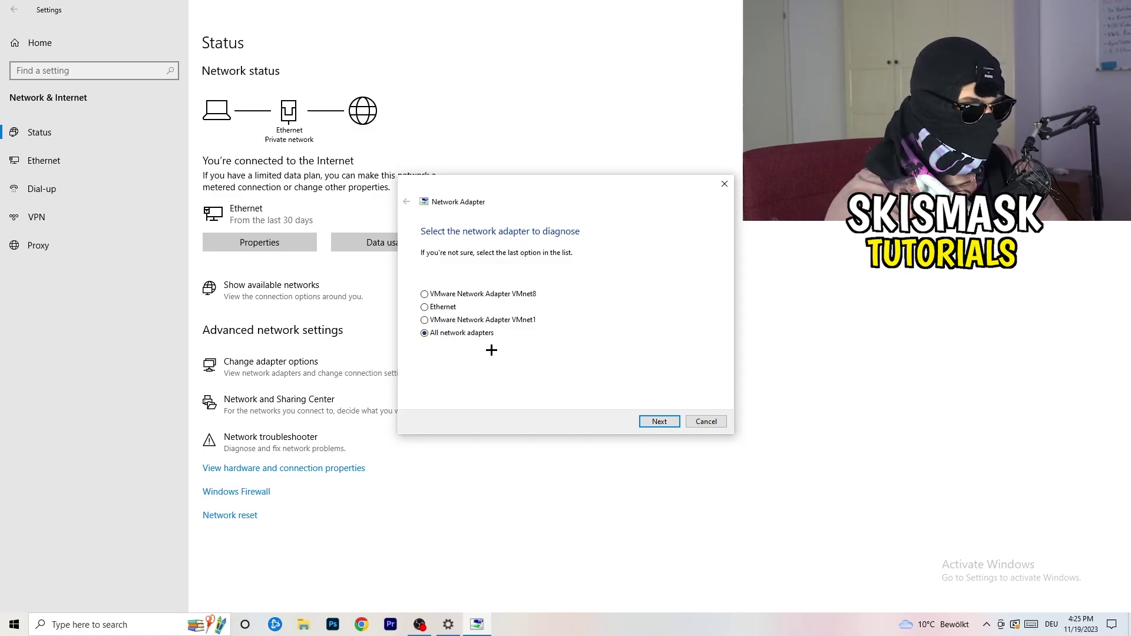
click(660, 422)
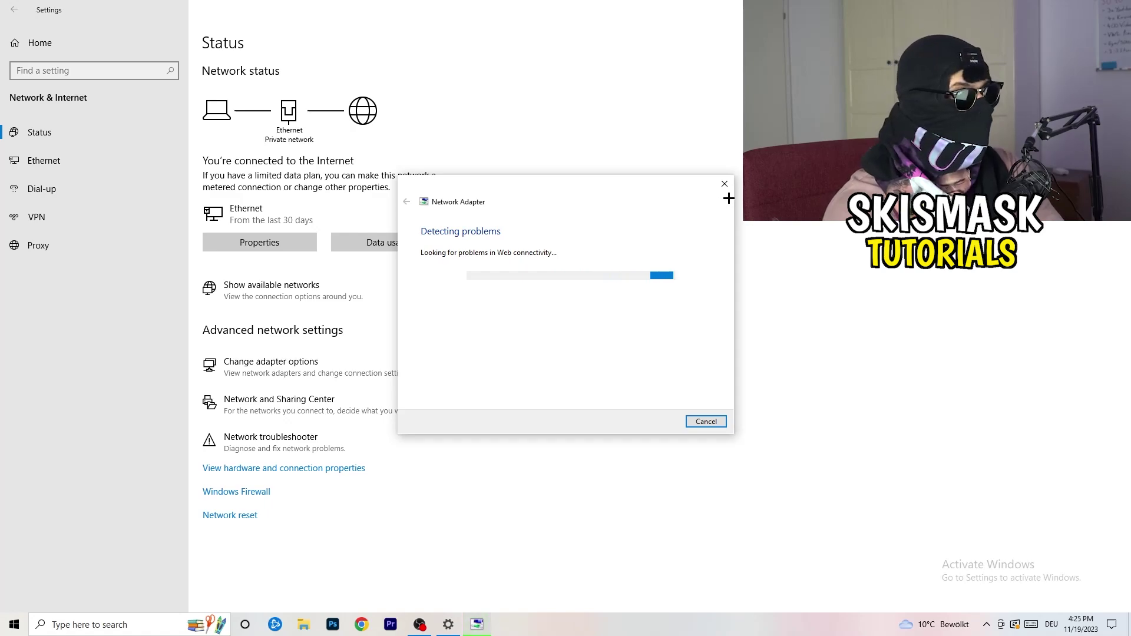
click(725, 183)
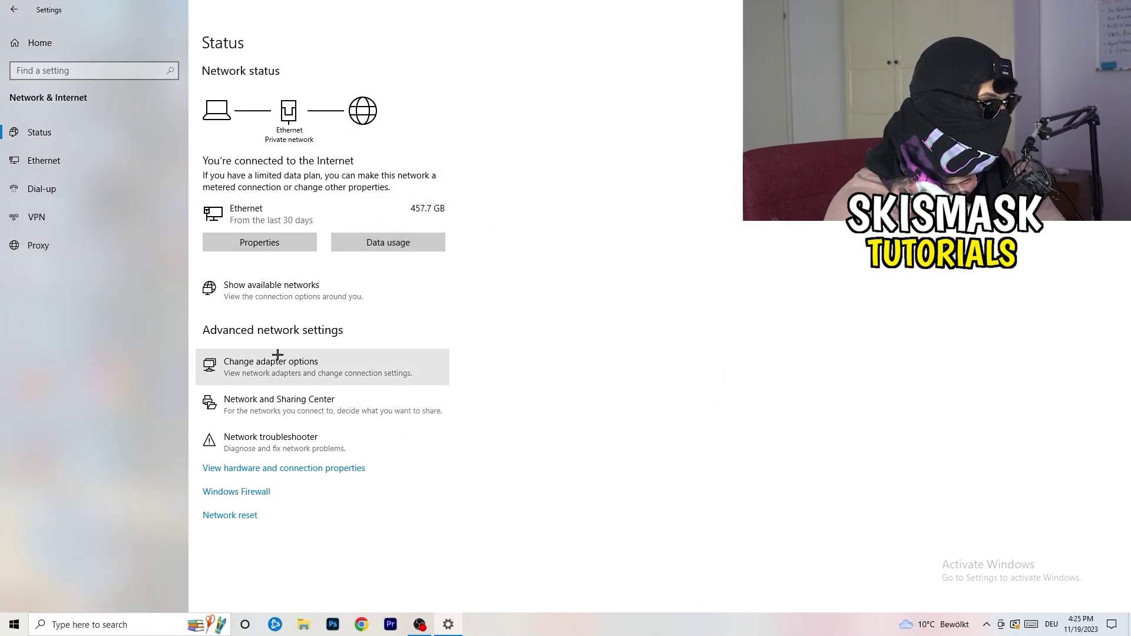
Show the network adapters list maximized and select the Ethernet connection
click(301, 373)
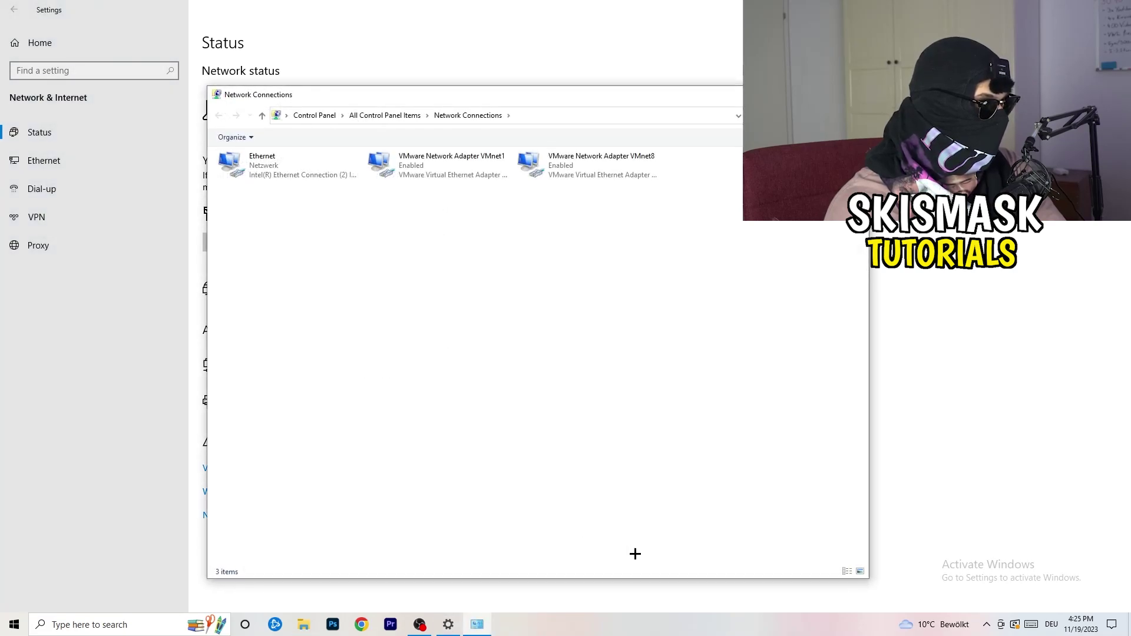
key(super+Up)
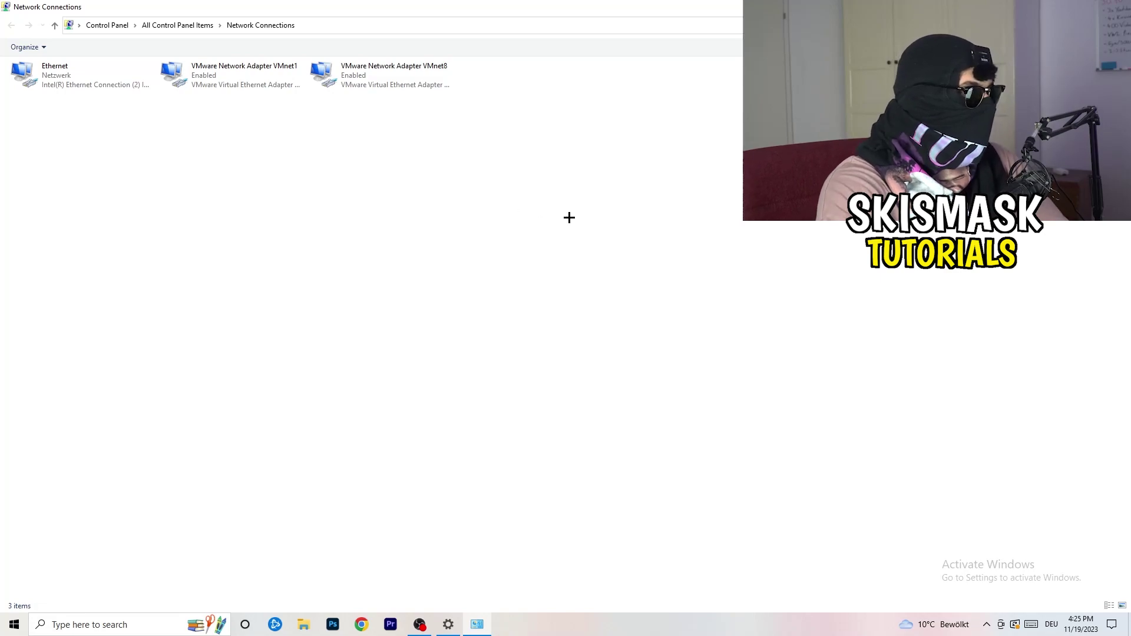
click(81, 75)
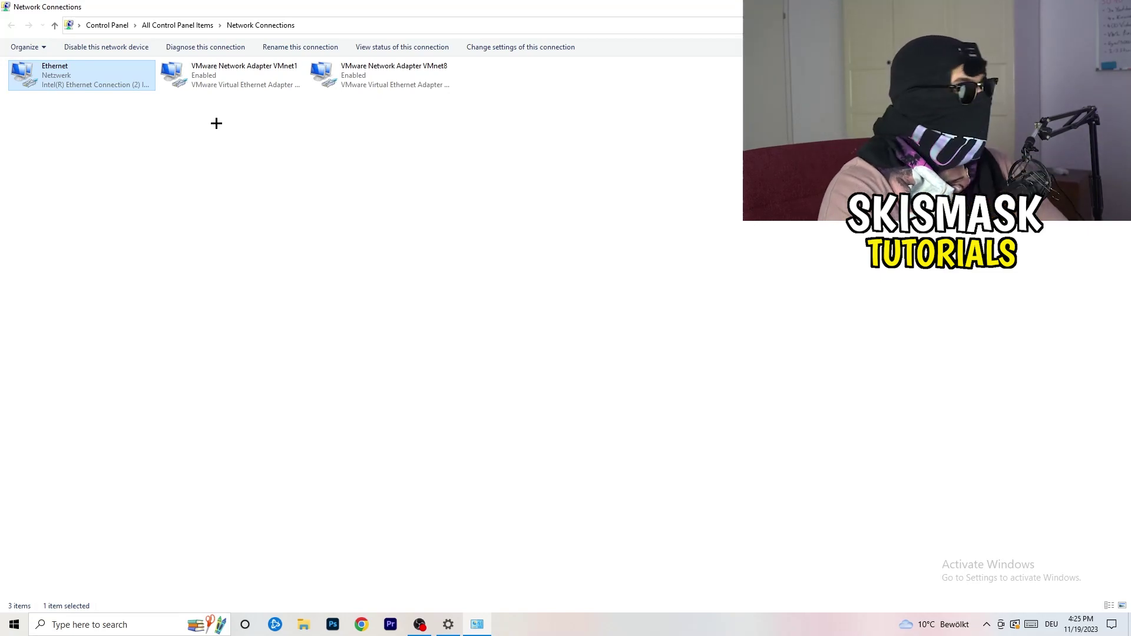
Disable then re-enable the Ethernet adapter, and close Network Connections
right_click(97, 72)
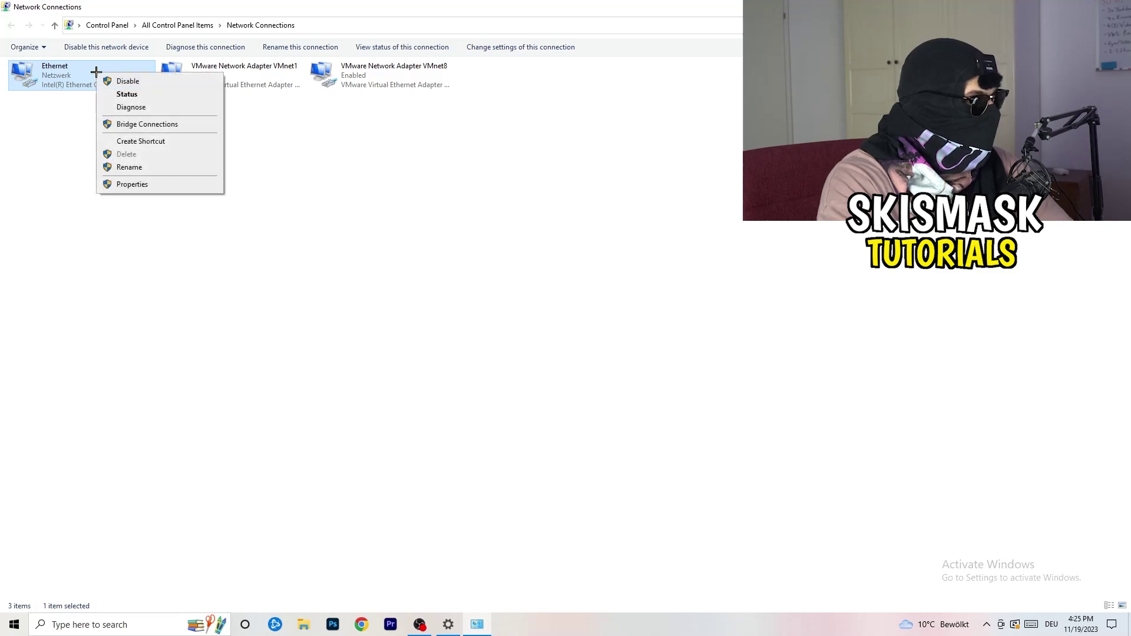
click(132, 80)
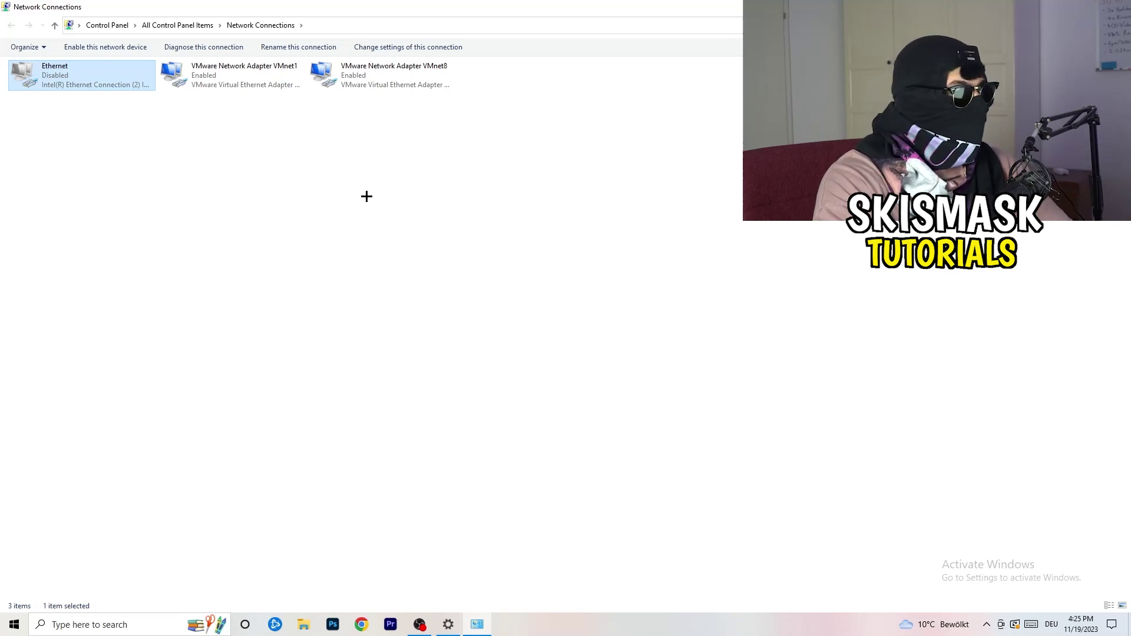
right_click(60, 84)
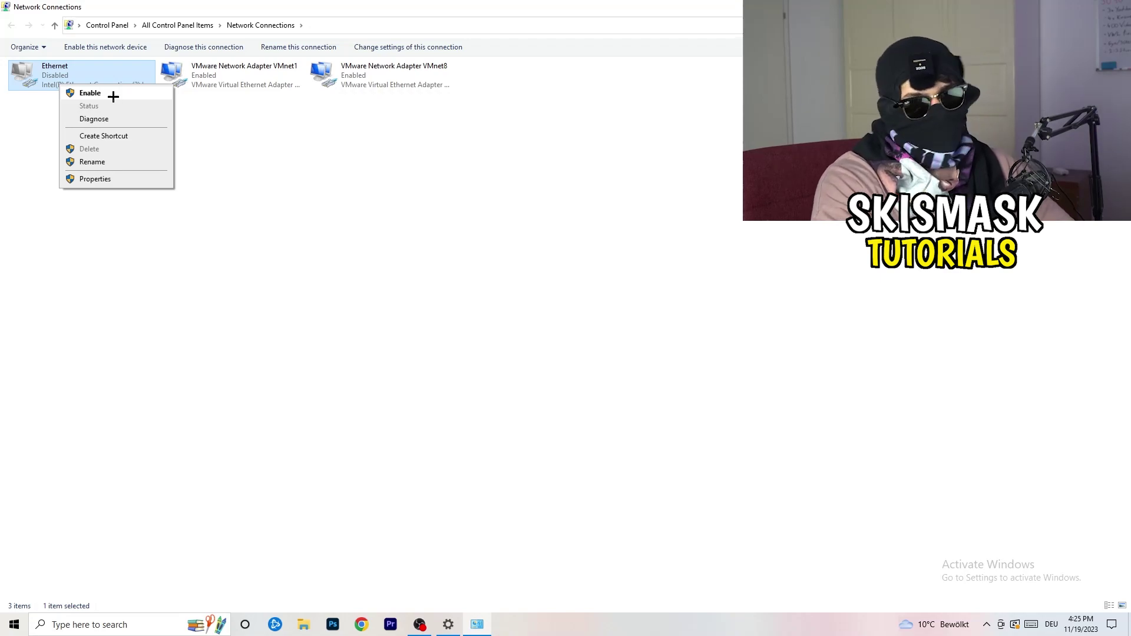
click(114, 95)
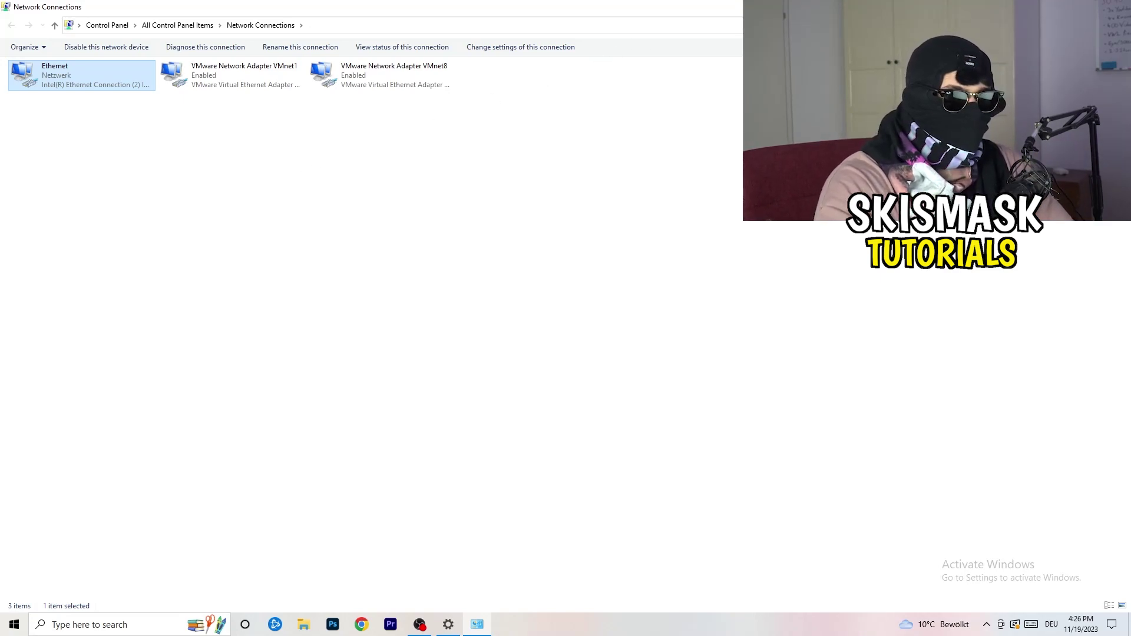
key(alt+F4)
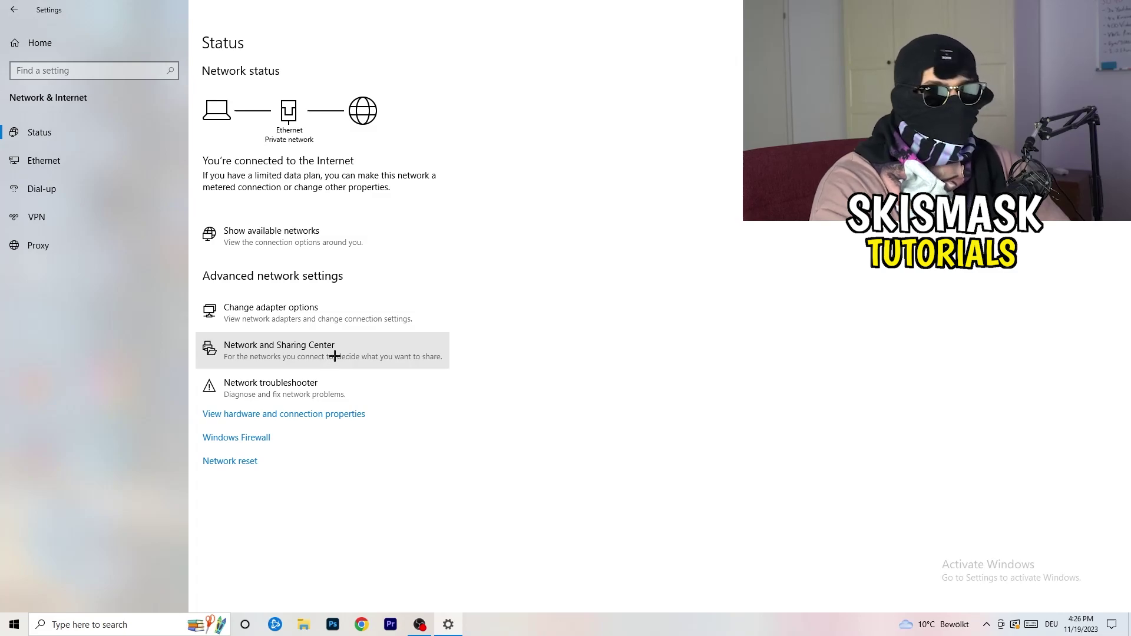
Bring up Ethernet Status from the Network and Sharing Center and reposition it
click(331, 356)
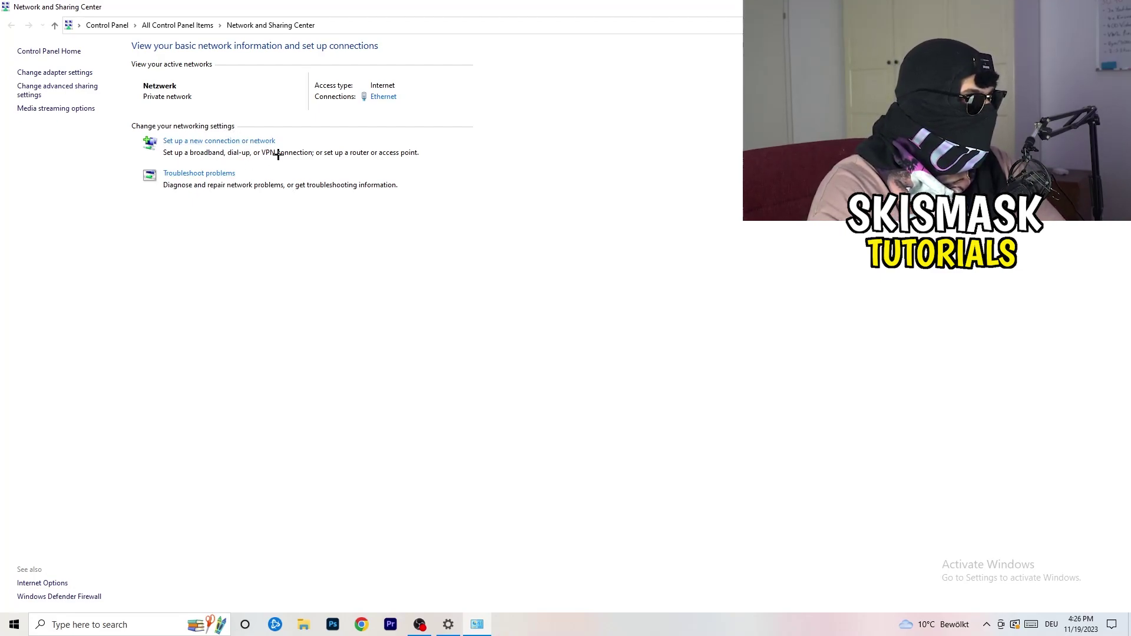
click(397, 98)
drag(531, 186, 253, 111)
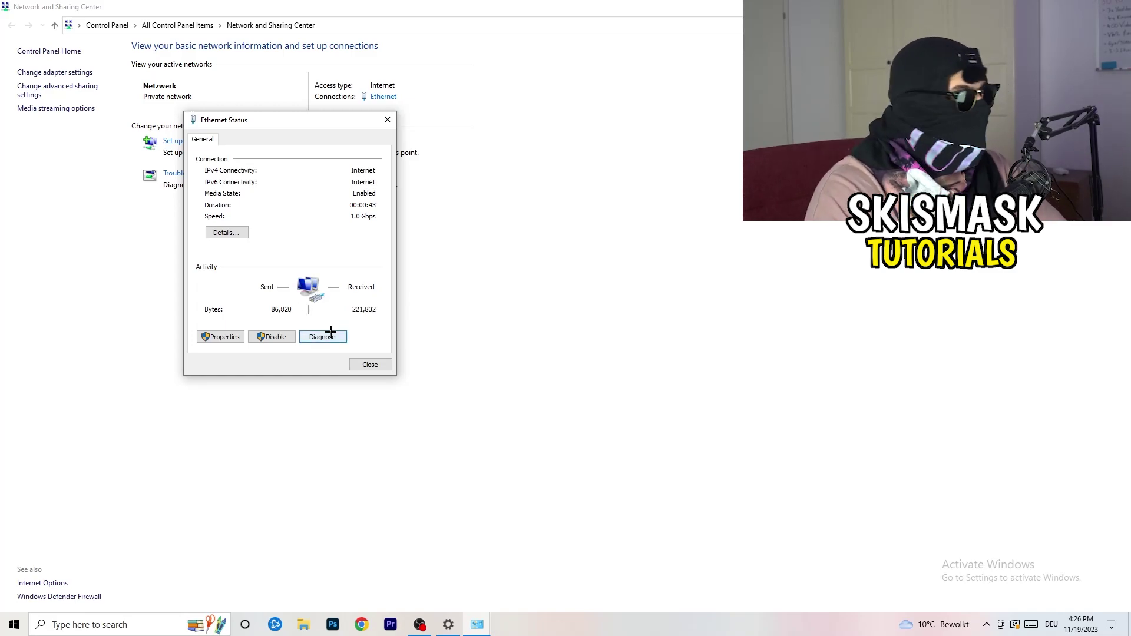
Review Ethernet IPv4 settings with manual IP selected, closing all windows without saving
click(234, 342)
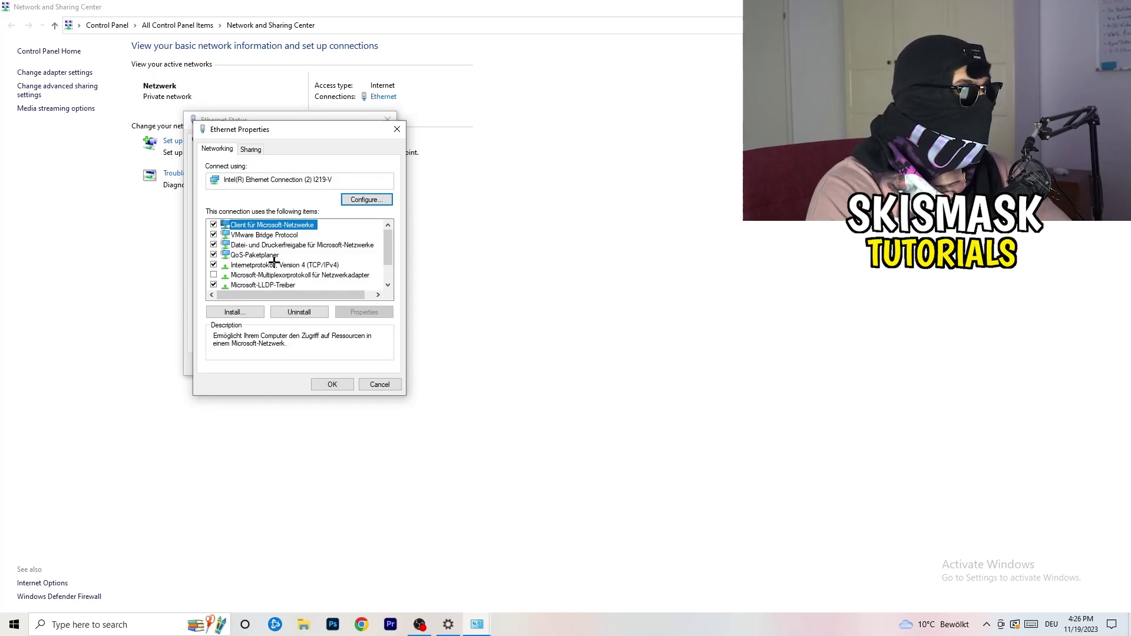
scroll(272, 270, down, 1)
scroll(274, 260, up, 1)
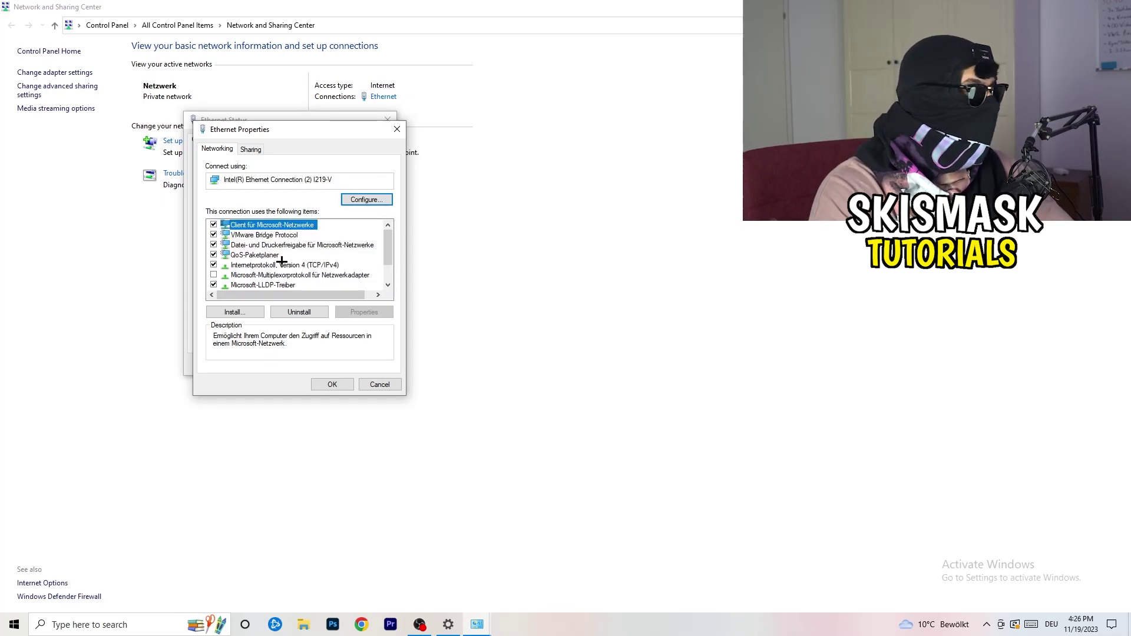
scroll(274, 259, down, 1)
scroll(275, 260, up, 1)
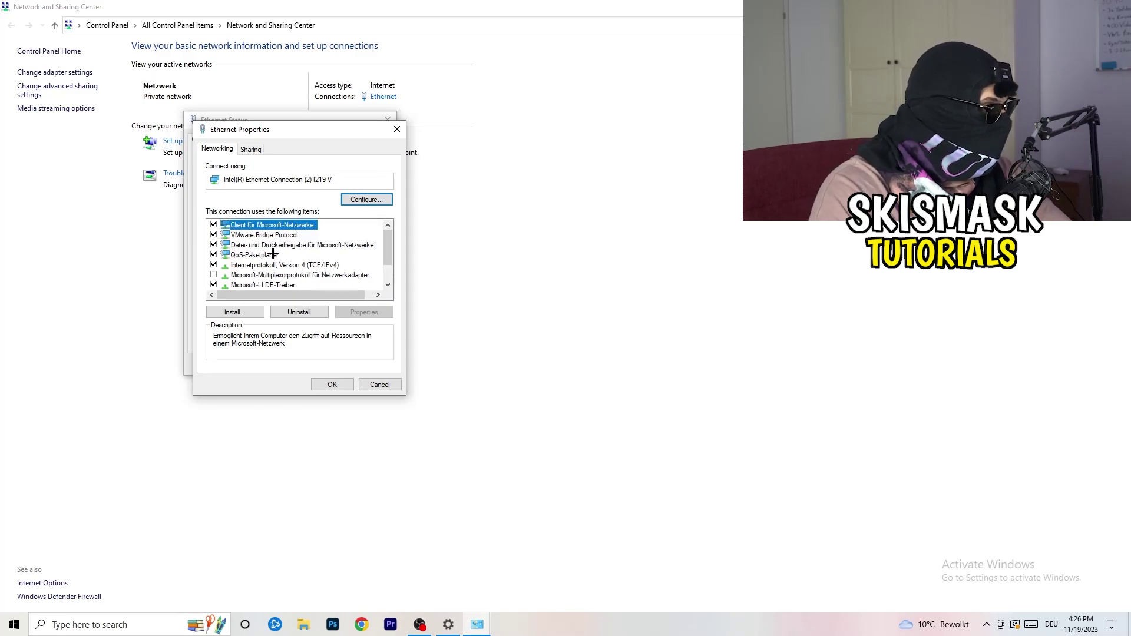
double_click(263, 268)
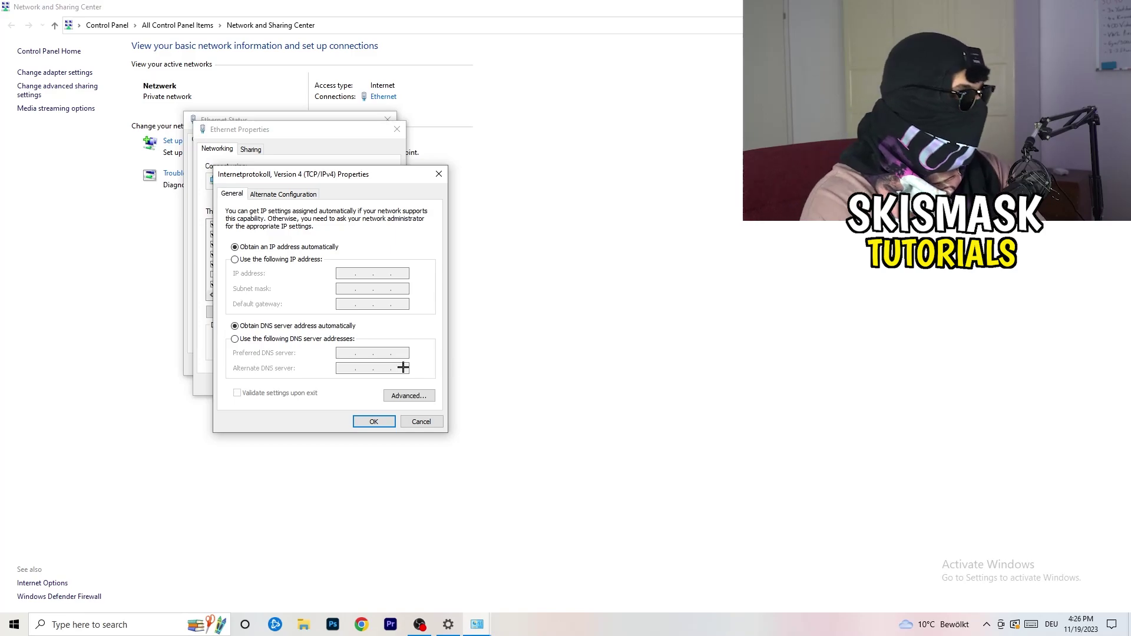
click(236, 261)
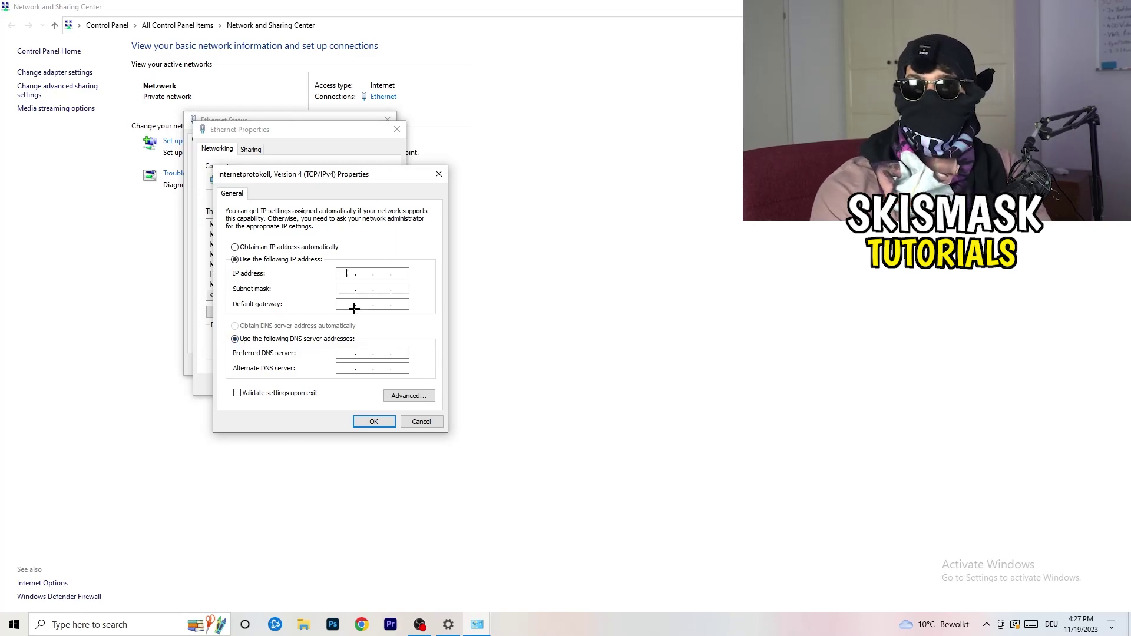
click(439, 173)
click(397, 129)
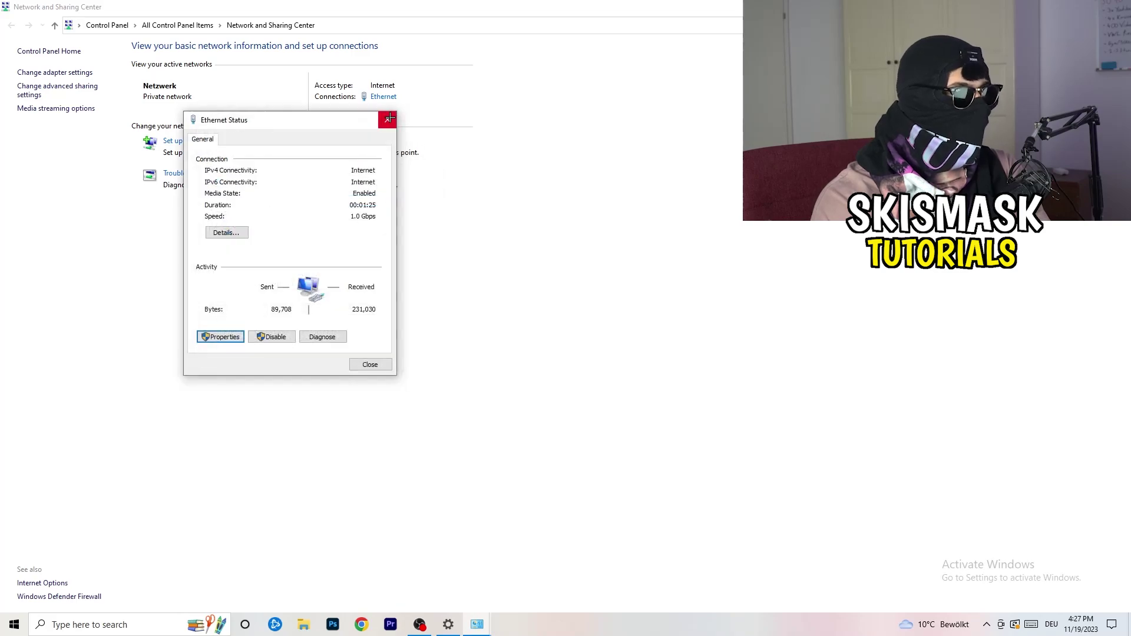
key(alt+F4)
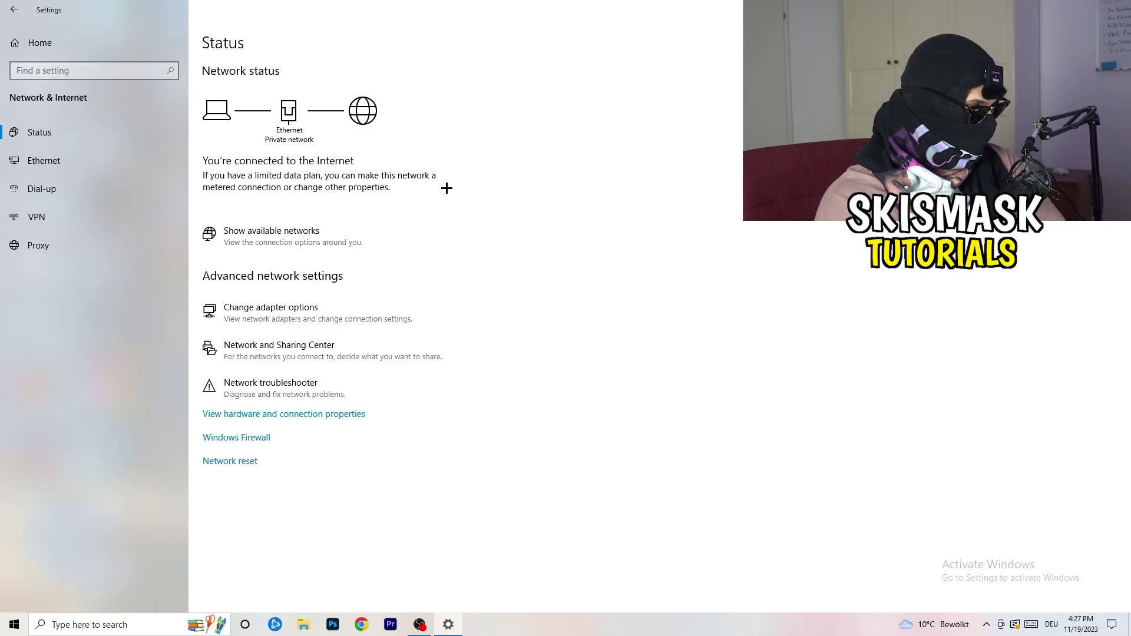
Check the available networks list showing Netzwerk connected, then dismiss it
click(301, 233)
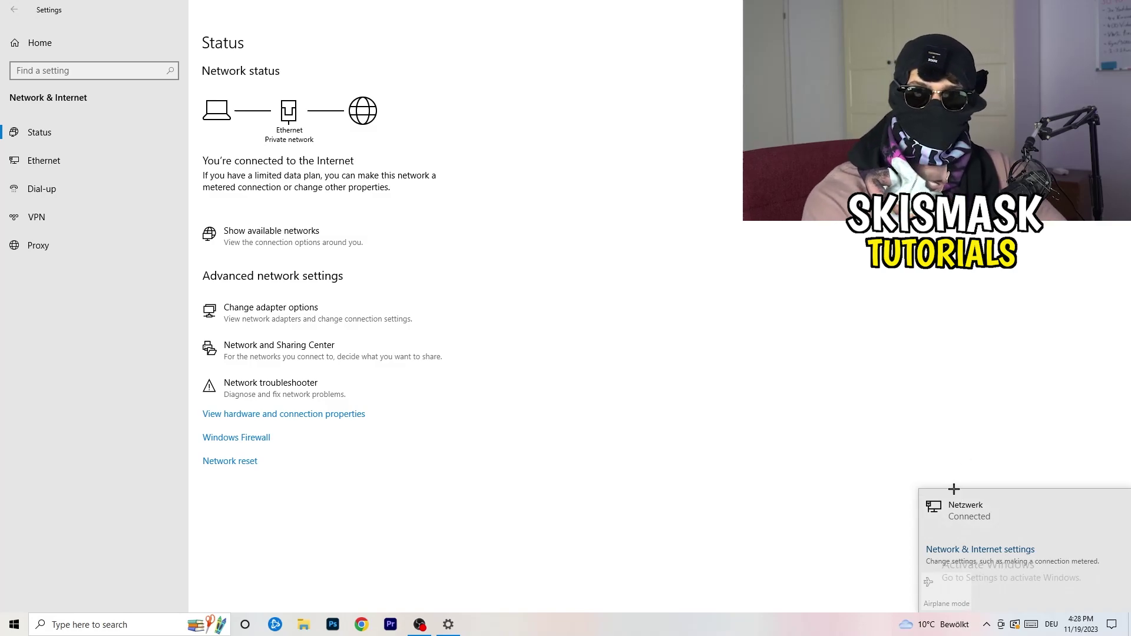
click(965, 549)
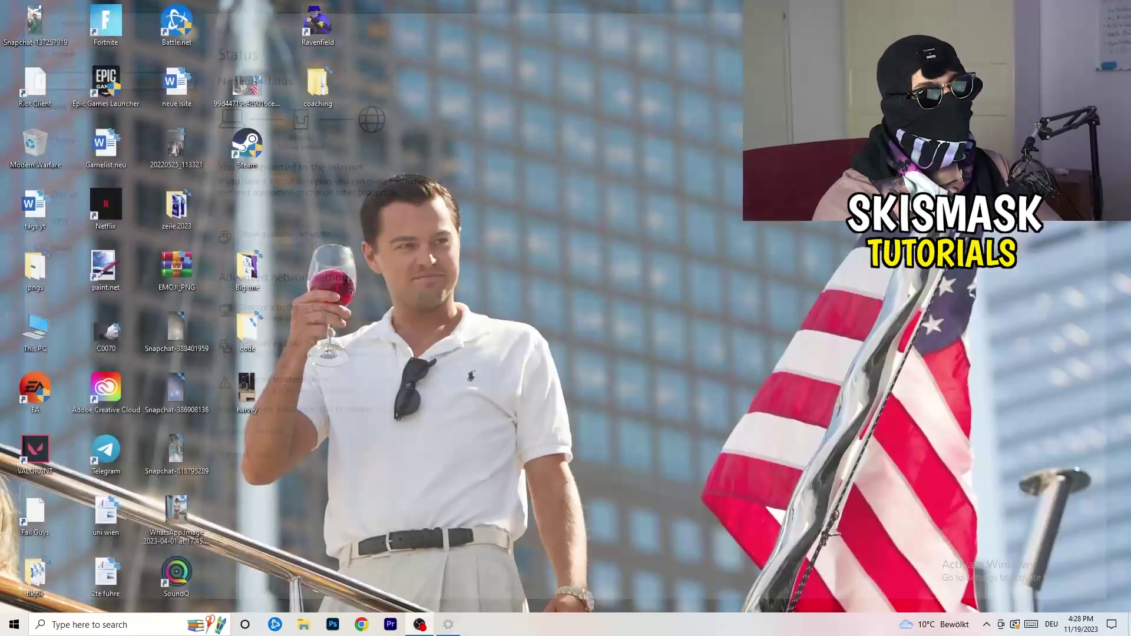
key(alt+F4)
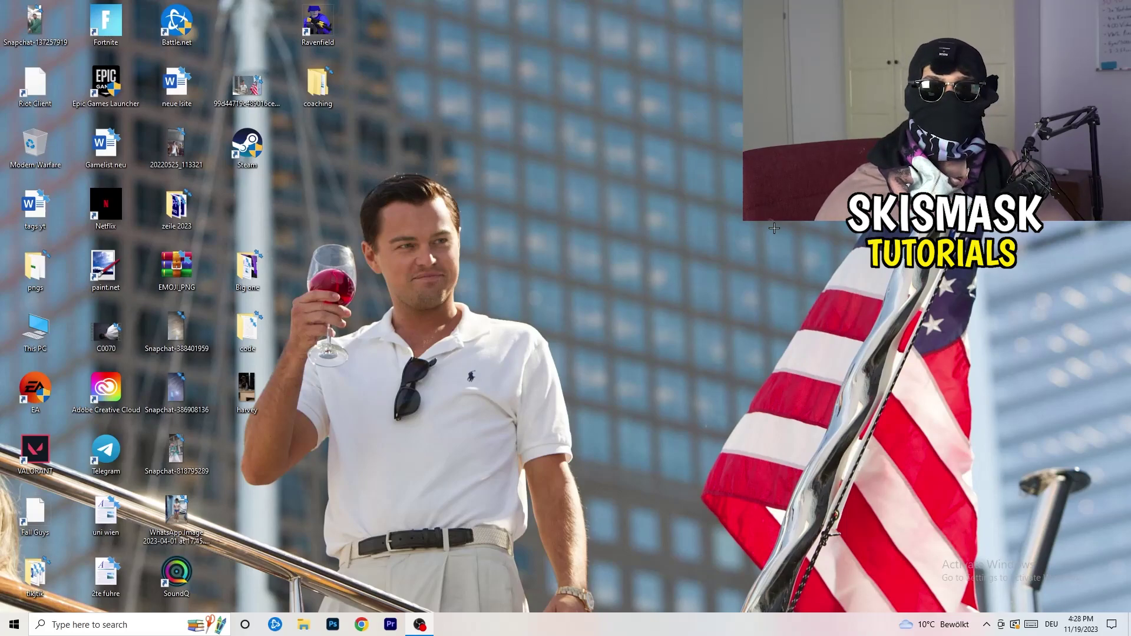
key(super)
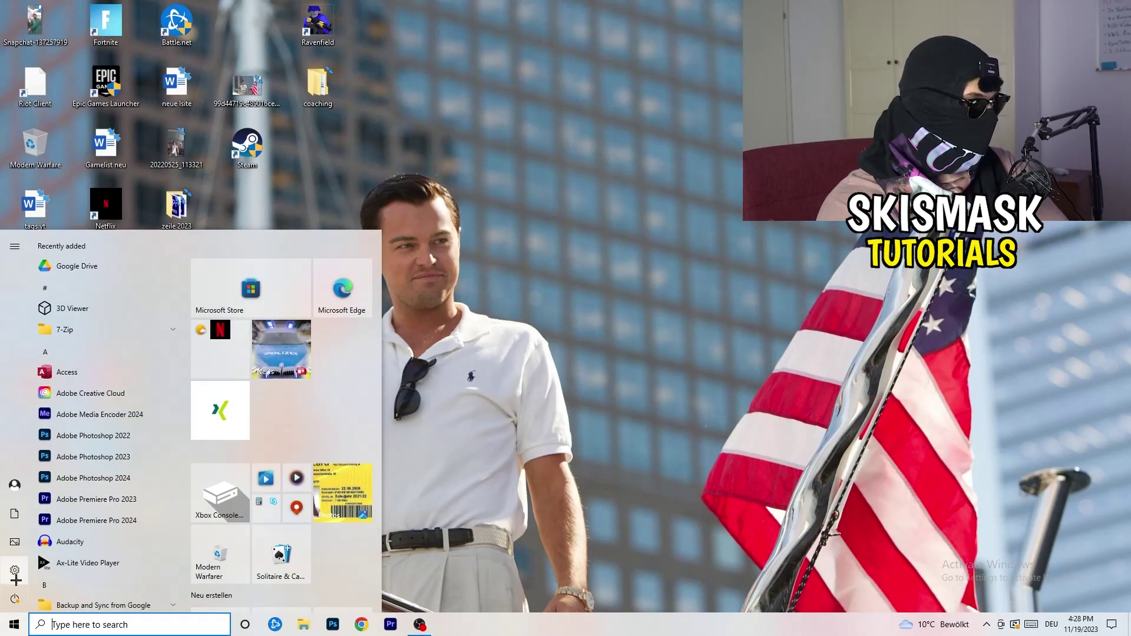
click(15, 566)
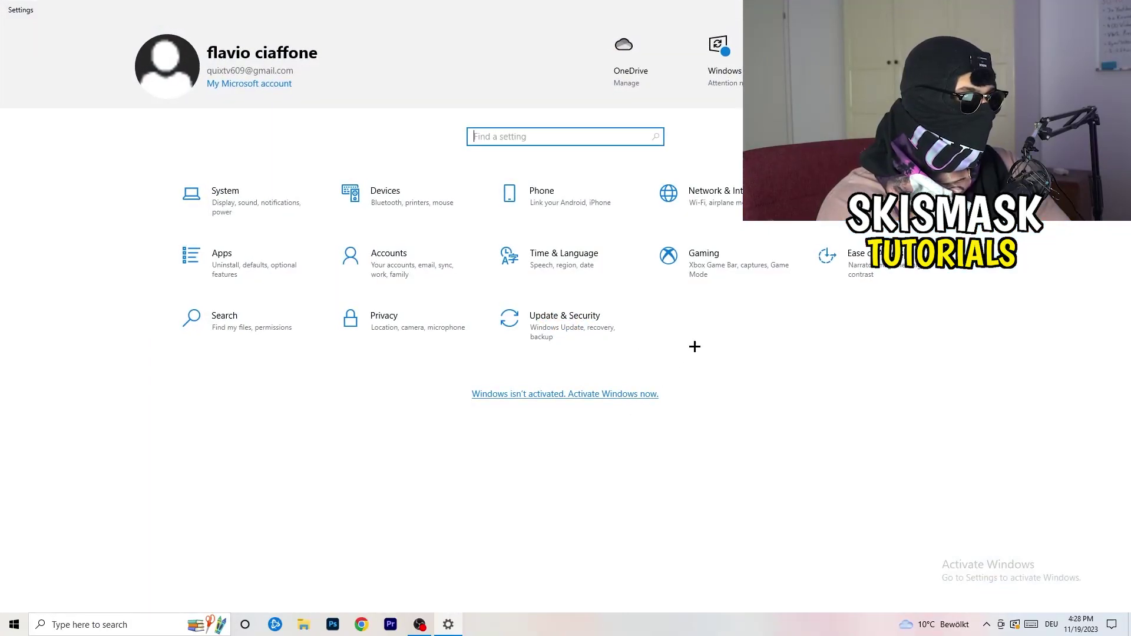
click(564, 326)
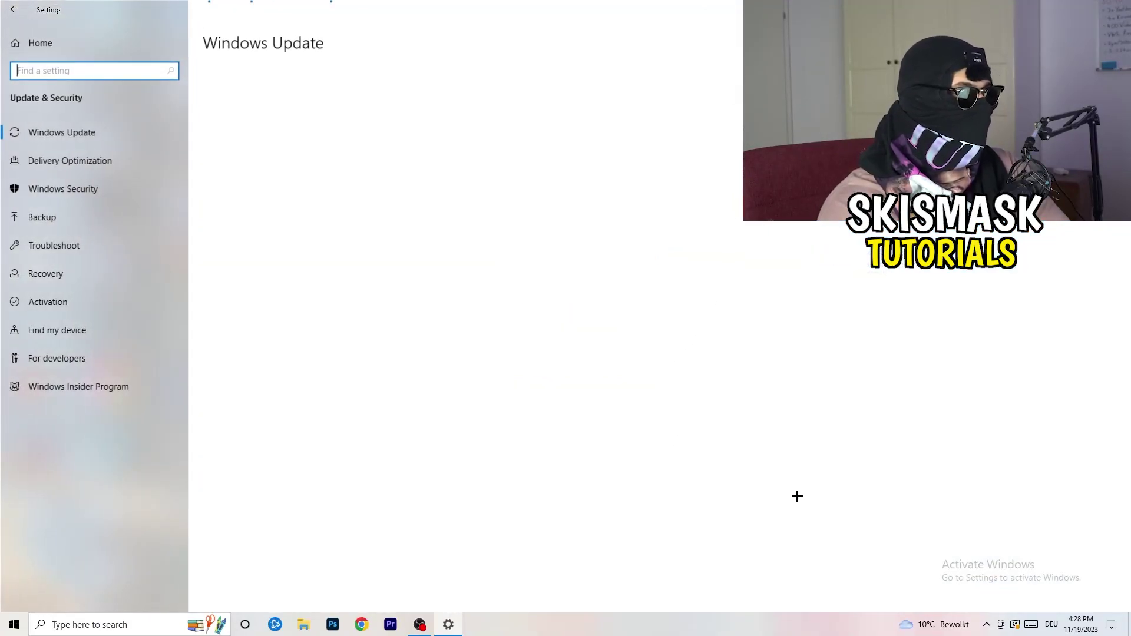